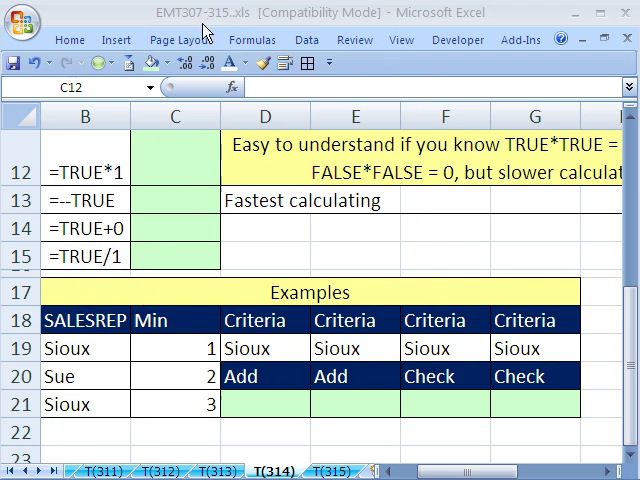
# - Enter =TRUE in C12, then change it to =TRUE*1 so it returns 1
pyautogui.hotkey('ctrl', 'shift', 'Down')
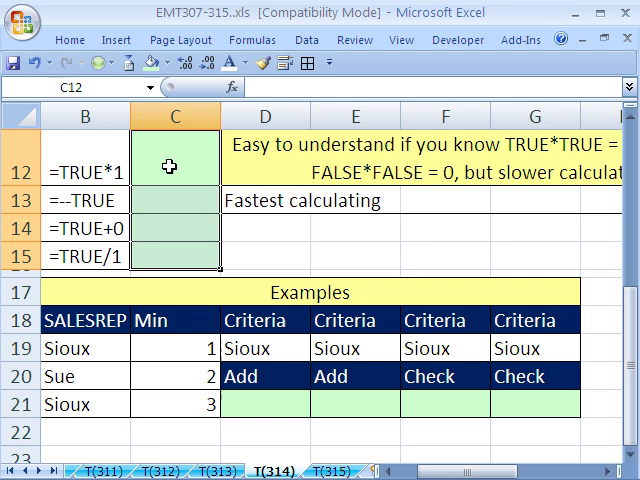
pyautogui.click(169, 166)
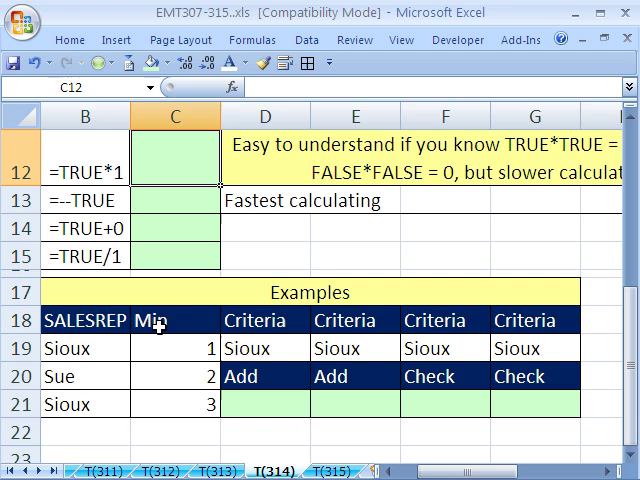
pyautogui.write('=tru')
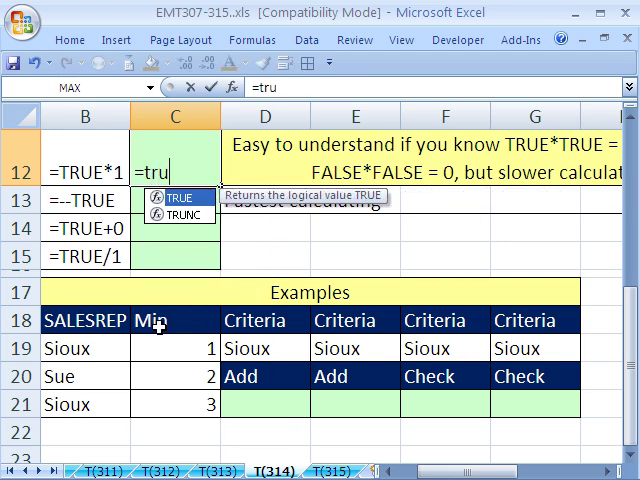
pyautogui.write('e')
pyautogui.hotkey('ctrl', 'Return')
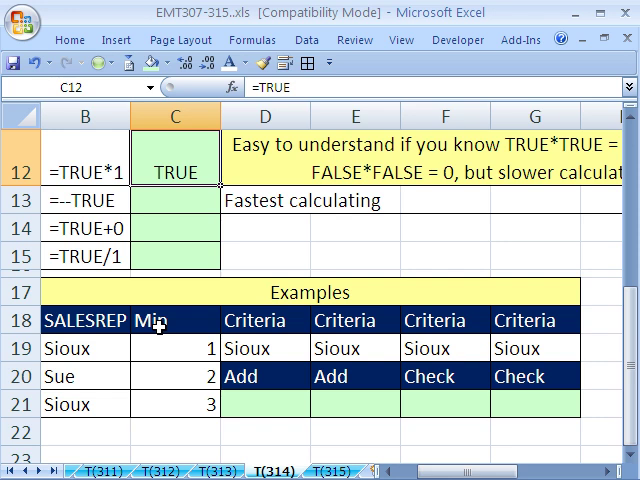
pyautogui.press('F2')
pyautogui.write('*')
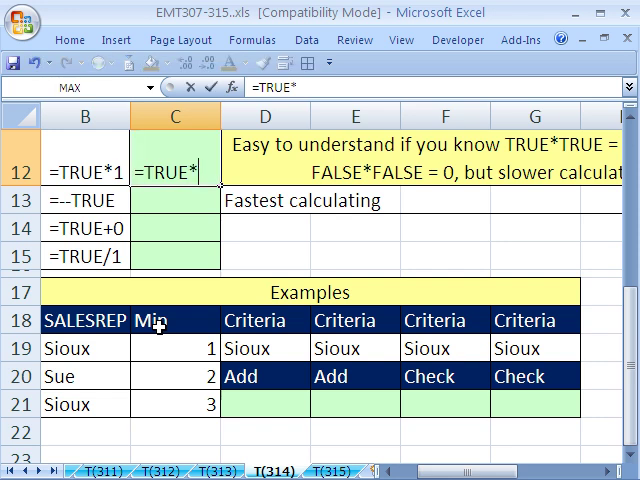
pyautogui.write('1')
pyautogui.hotkey('ctrl', 'Return')
# - Fill C13:C15 with =--TRUE, =TRUE+0 and =TRUE/1, each returning 1
pyautogui.press('Down')
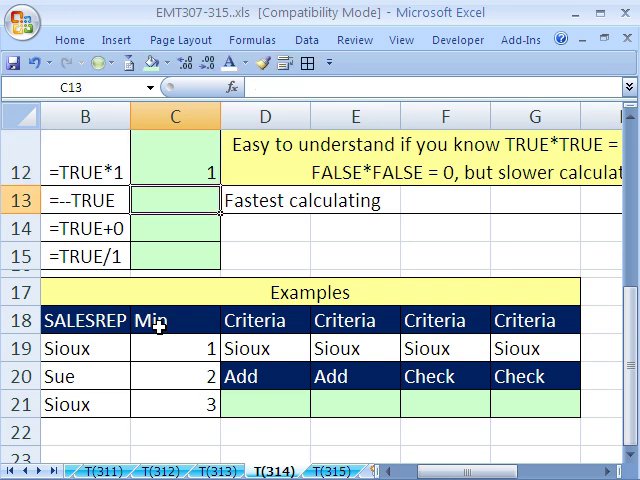
pyautogui.write('=--')
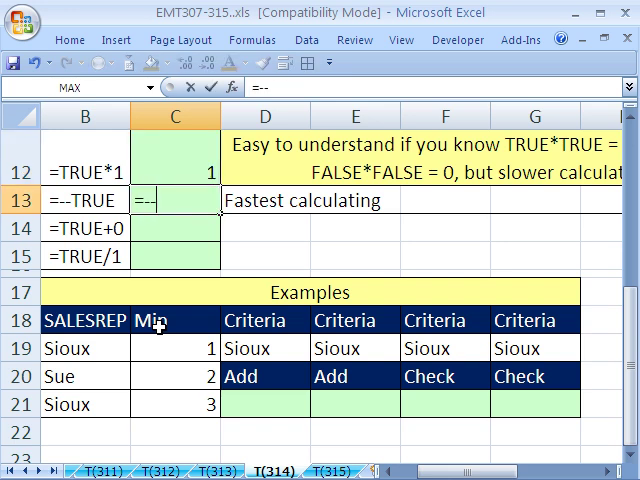
pyautogui.write('true')
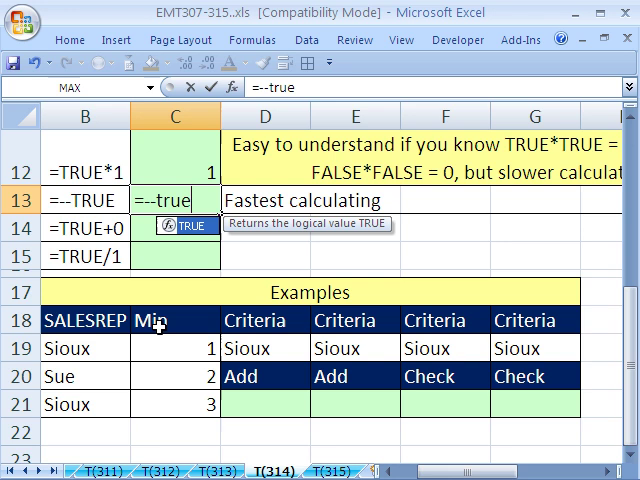
pyautogui.press('Return')
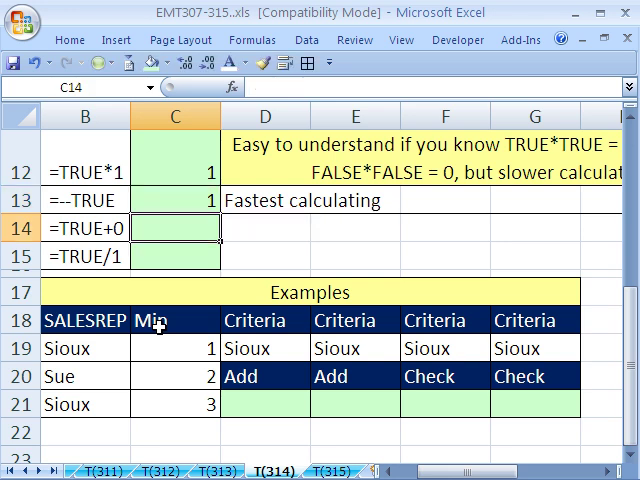
pyautogui.write('=tr')
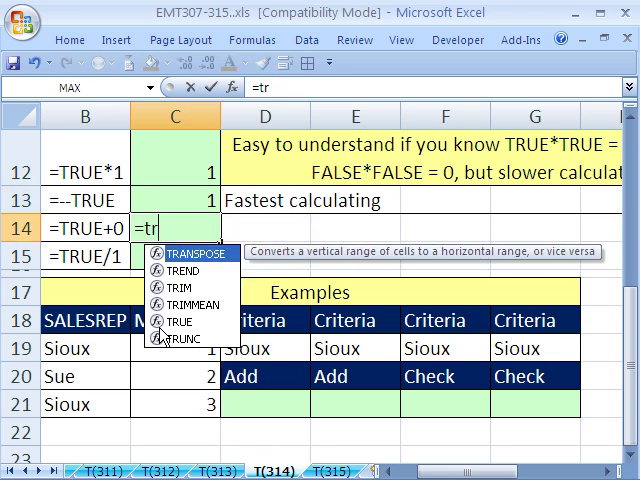
pyautogui.write('ue+0')
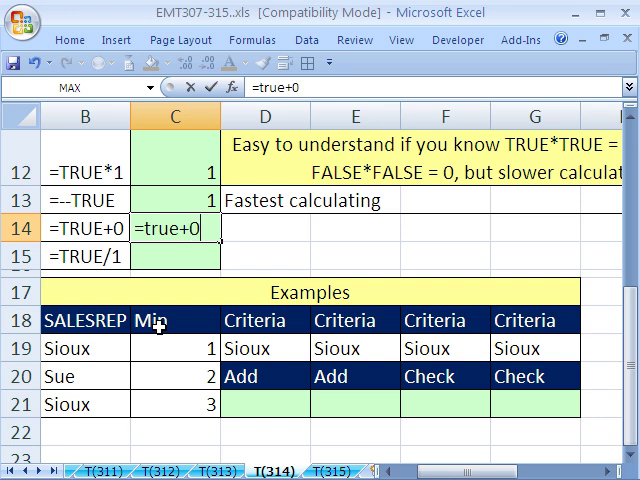
pyautogui.press('Return')
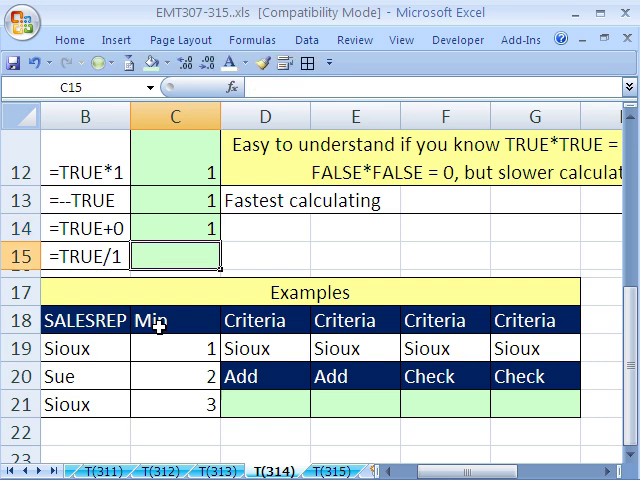
pyautogui.write('=true')
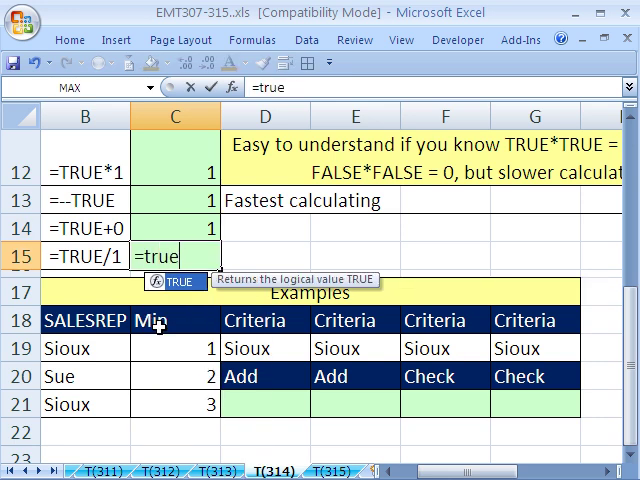
pyautogui.write('/1')
pyautogui.press('Return')
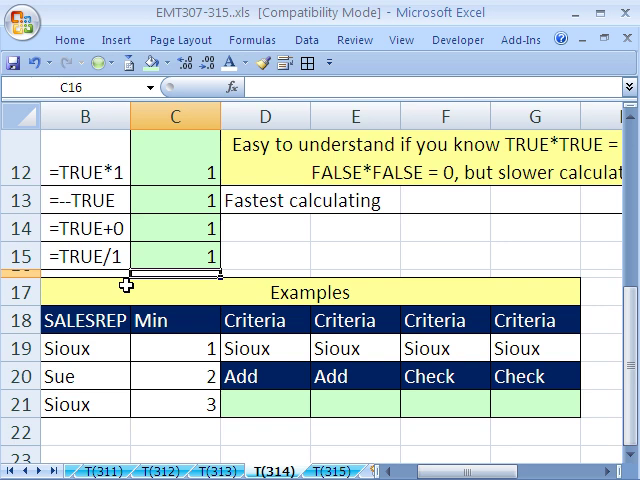
pyautogui.click(269, 405)
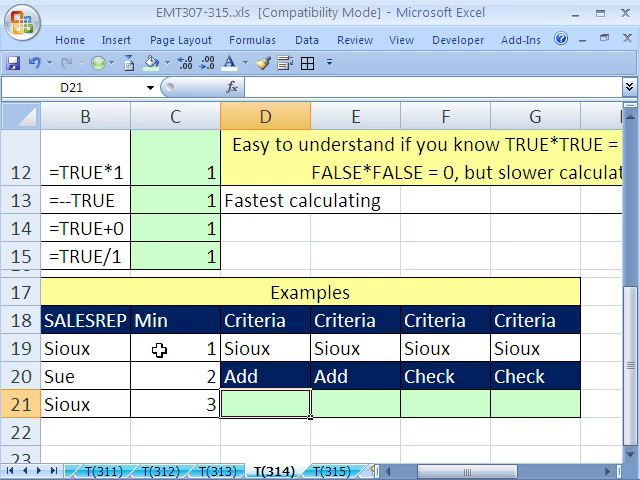
pyautogui.click(159, 349)
pyautogui.click(170, 404)
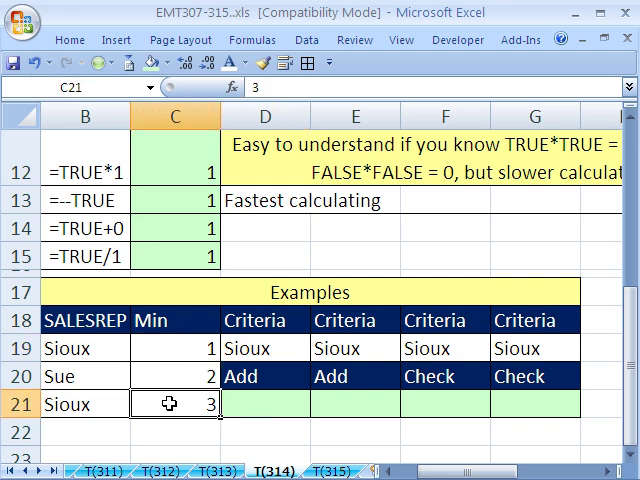
pyautogui.click(237, 352)
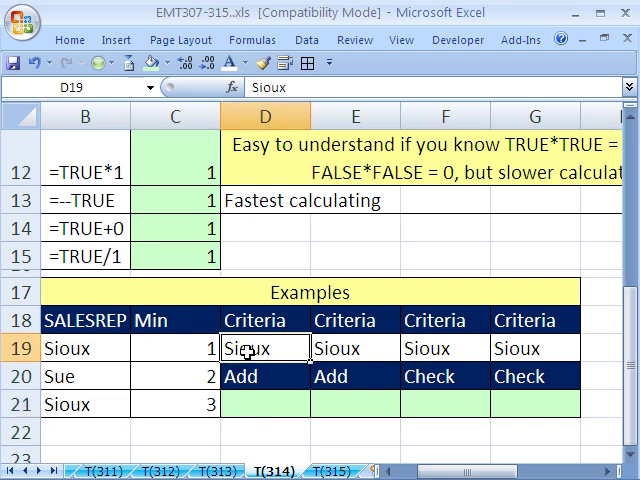
pyautogui.click(240, 406)
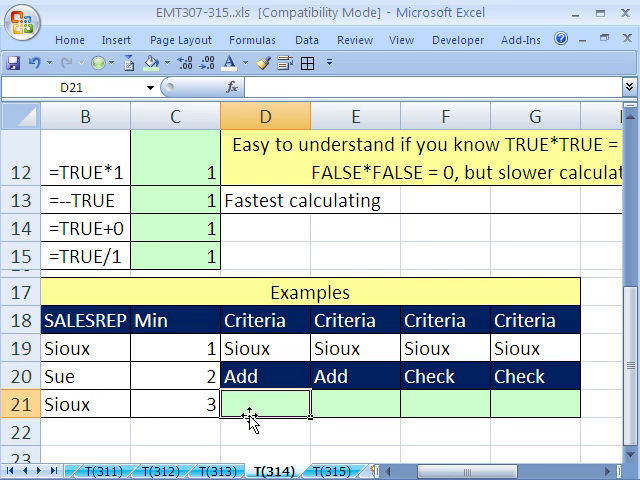
pyautogui.write('=sump')
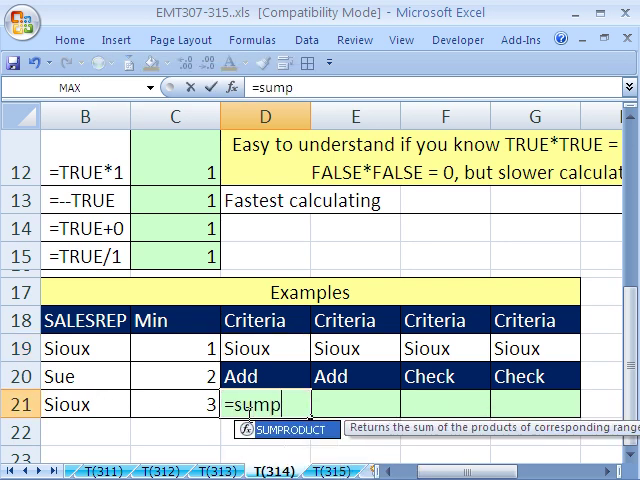
# - Start SUMPRODUCT in D21 with B19:B21=D19 and preview its TRUE/FALSE array via F9
pyautogui.press('Tab')
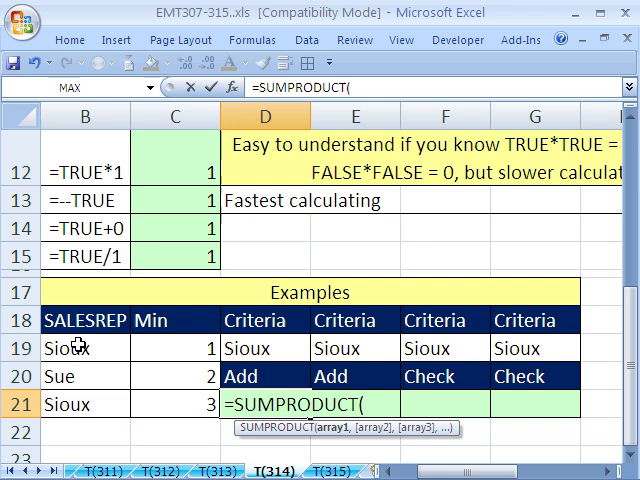
pyautogui.moveTo(79, 347); pyautogui.dragTo(82, 404)
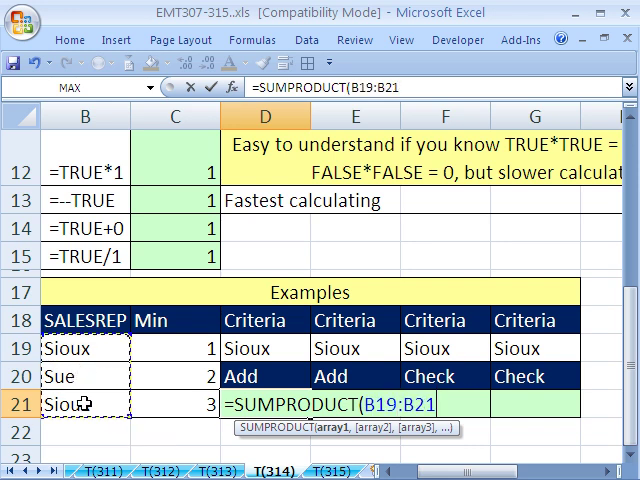
pyautogui.write('=')
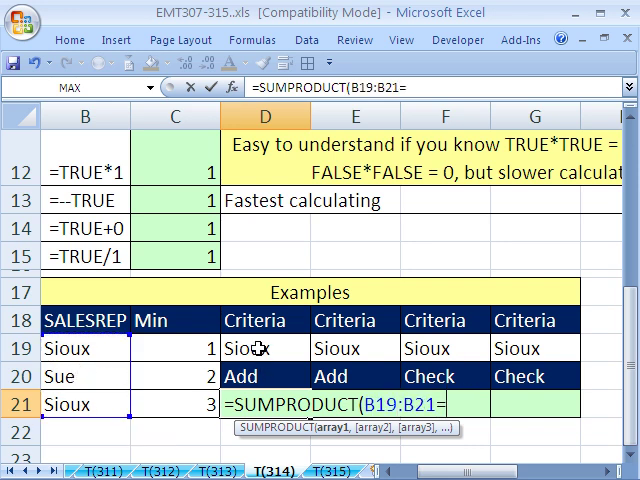
pyautogui.click(258, 348)
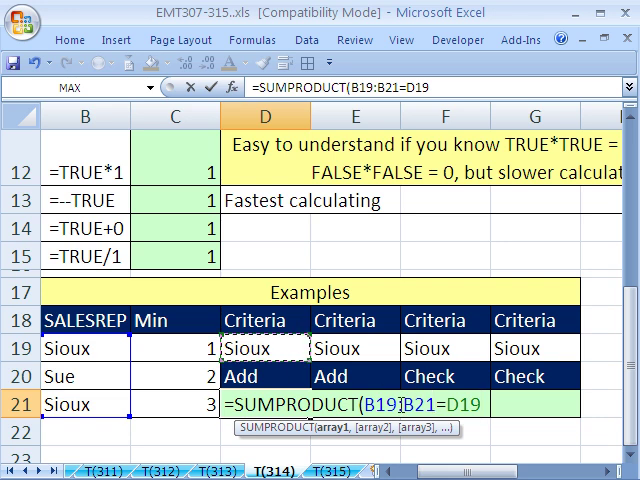
pyautogui.moveTo(366, 404); pyautogui.dragTo(490, 404)
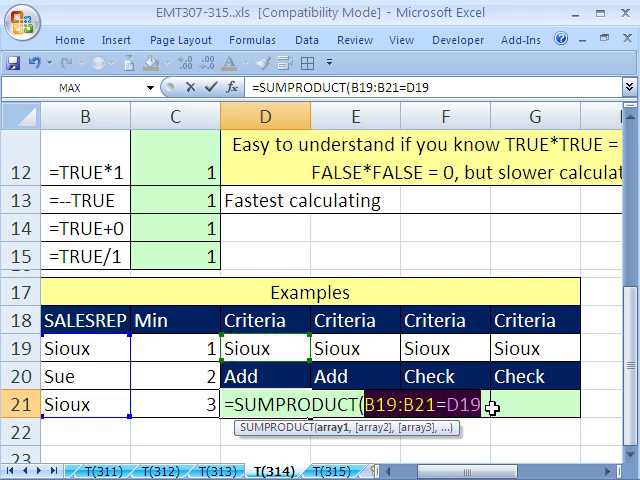
pyautogui.press('F9')
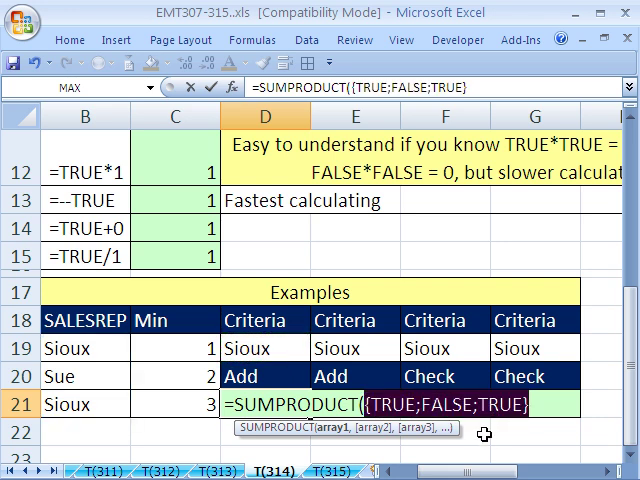
pyautogui.hotkey('ctrl', 'z')
# - Wrap the comparison as --(B19:B21=D19), add C19:C21 and enter the formula, giving 4
pyautogui.click(480, 405)
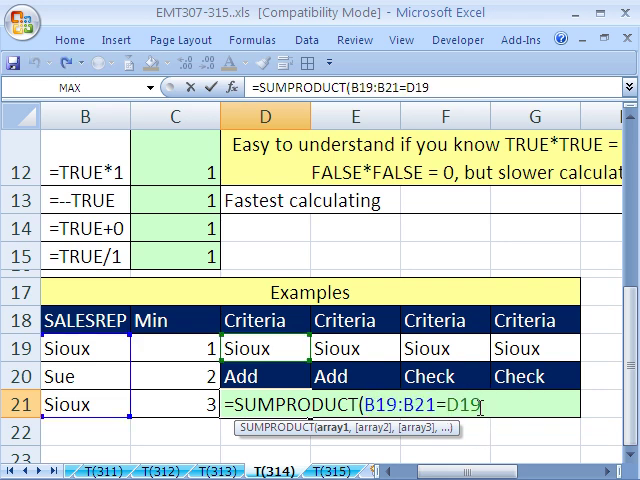
pyautogui.write(')')
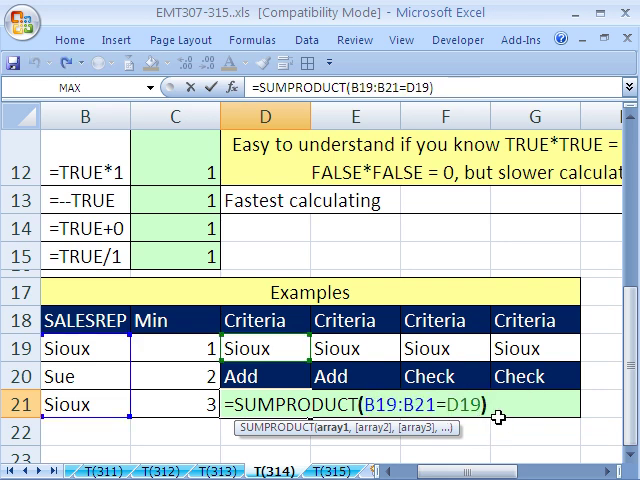
pyautogui.click(365, 405)
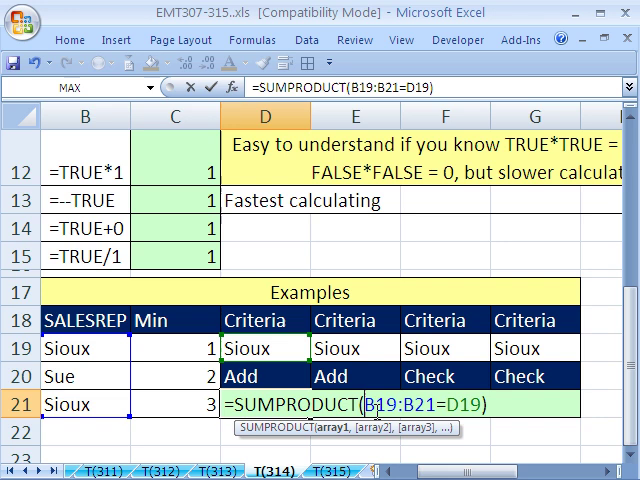
pyautogui.write('(')
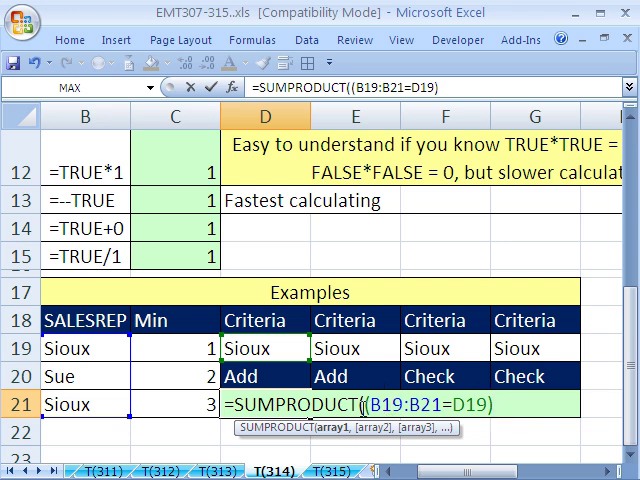
pyautogui.click(363, 404)
pyautogui.write('--')
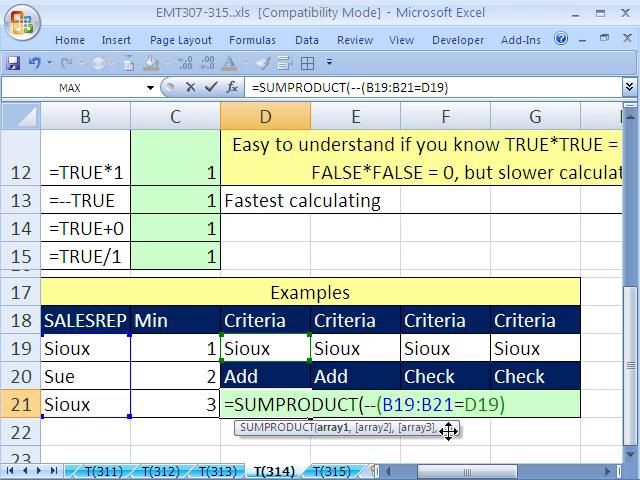
pyautogui.click(519, 404)
pyautogui.write(',')
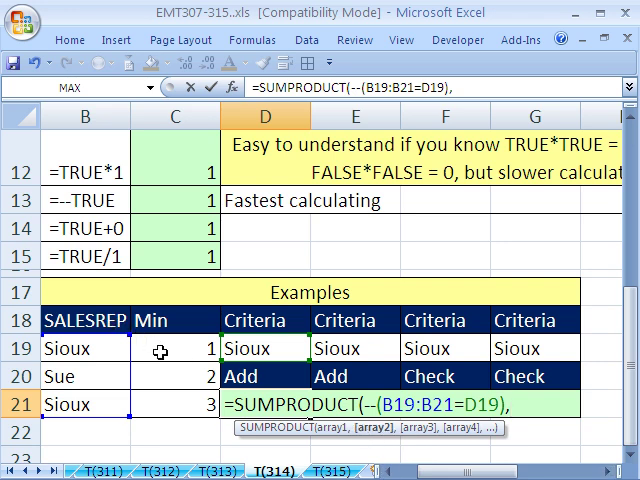
pyautogui.moveTo(153, 348); pyautogui.dragTo(170, 408)
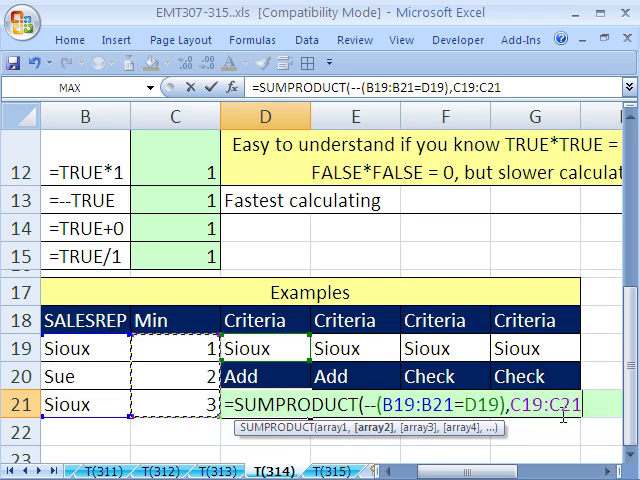
pyautogui.write(')')
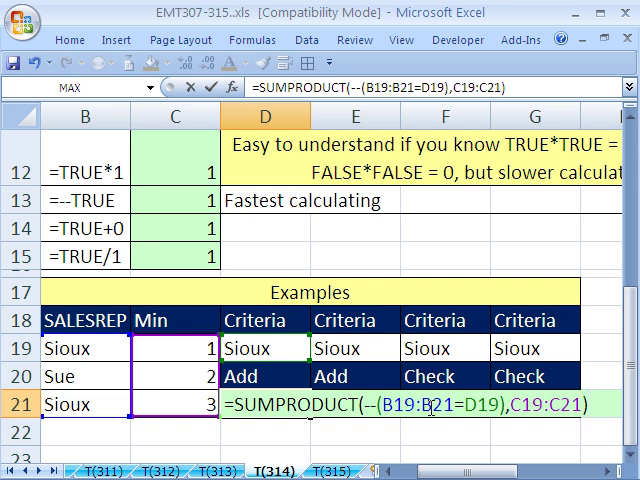
pyautogui.hotkey('ctrl', 'Return')
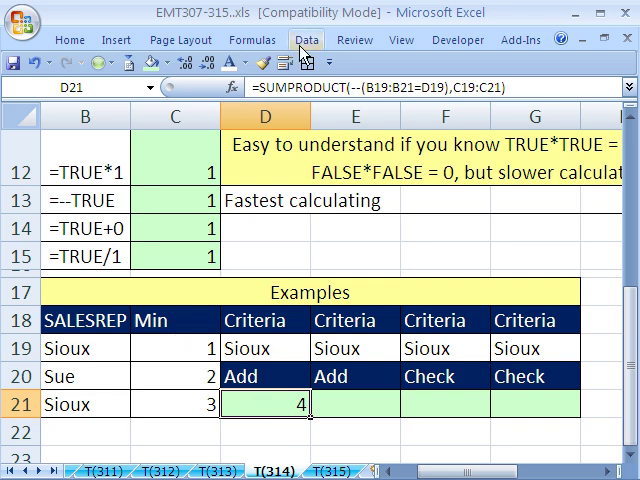
# - Evaluate D21's formula step by step until the comparison shows {TRUE;FALSE;TRUE}
pyautogui.click(252, 39)
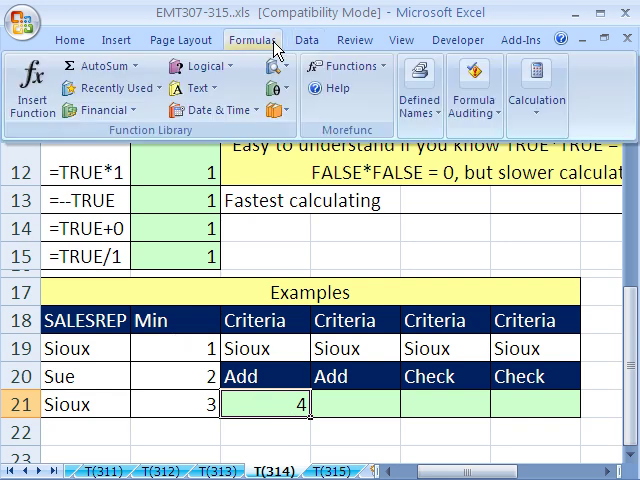
pyautogui.click(474, 105)
pyautogui.click(612, 196)
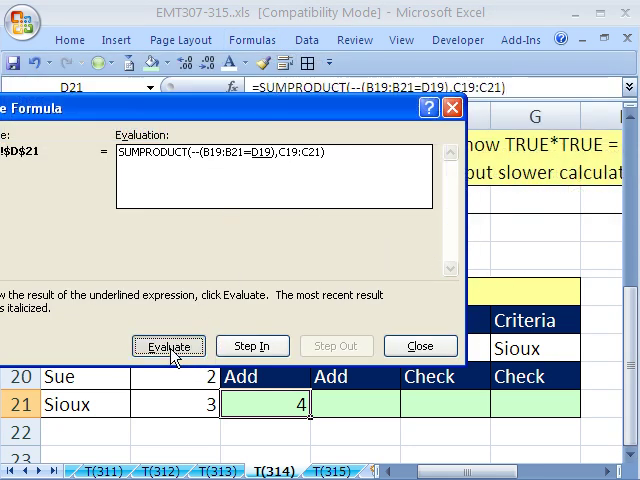
pyautogui.click(169, 347)
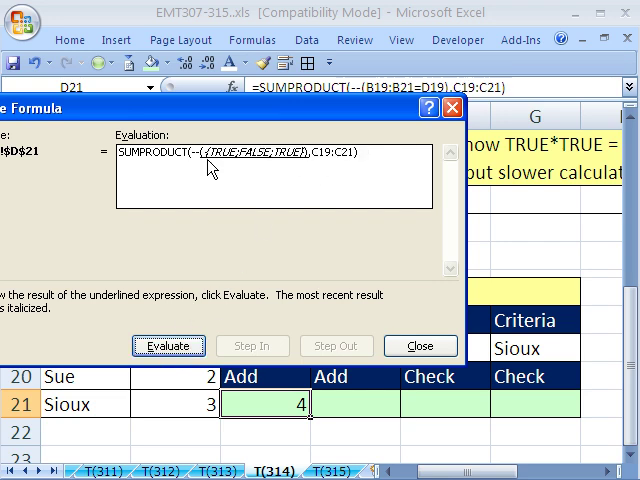
pyautogui.click(170, 346)
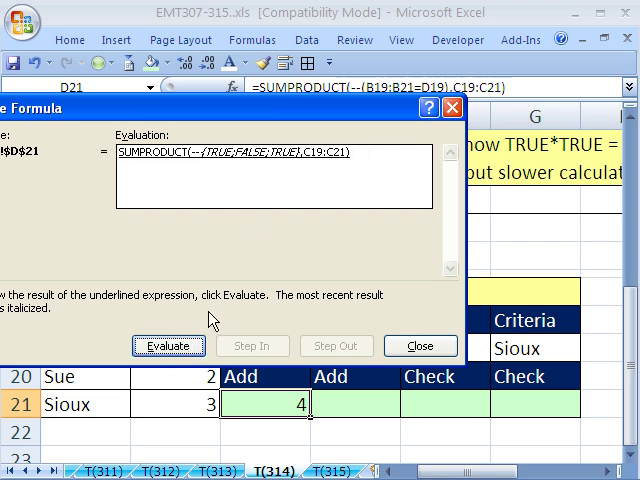
# - Finish the evaluation to 4, close it, and calculate --(B19:B21=D19) to {1;0;1}
pyautogui.click(168, 348)
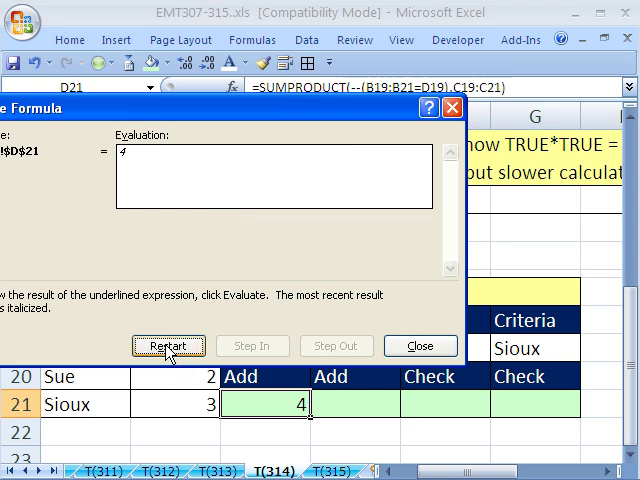
pyautogui.click(421, 347)
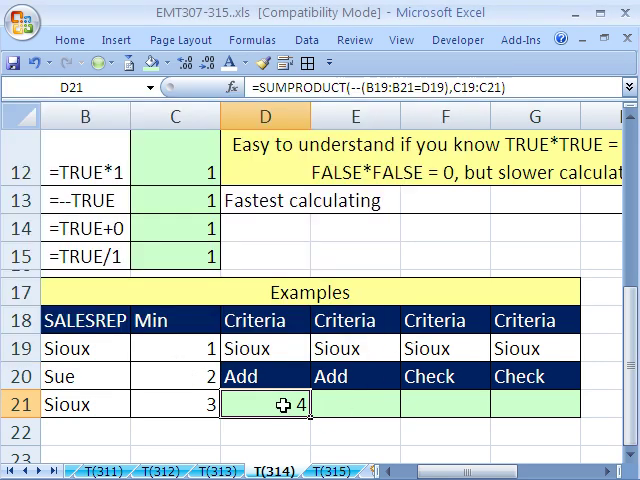
pyautogui.doubleClick(283, 404)
pyautogui.moveTo(365, 404); pyautogui.dragTo(505, 404)
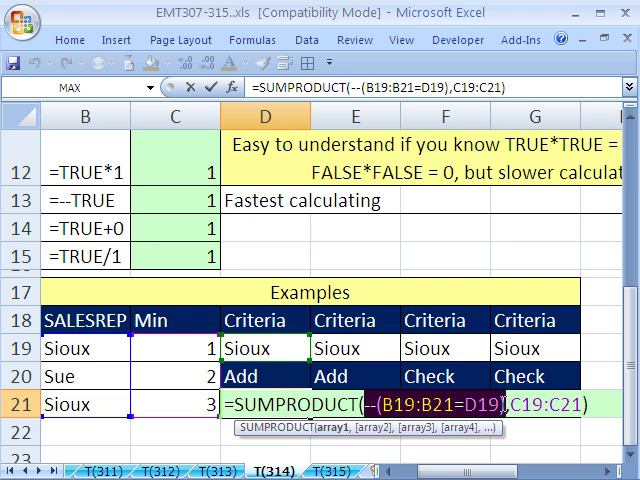
pyautogui.press('F9')
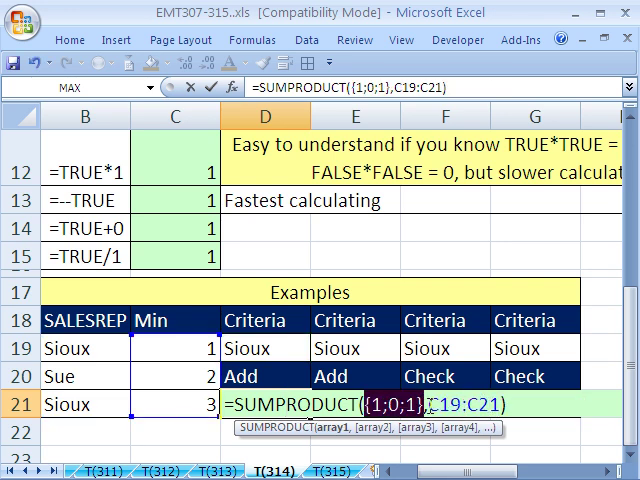
# - Calculate C19:C21 to {1;2;3} and the whole expression to 4, then restore the formula
pyautogui.moveTo(430, 404); pyautogui.dragTo(500, 404)
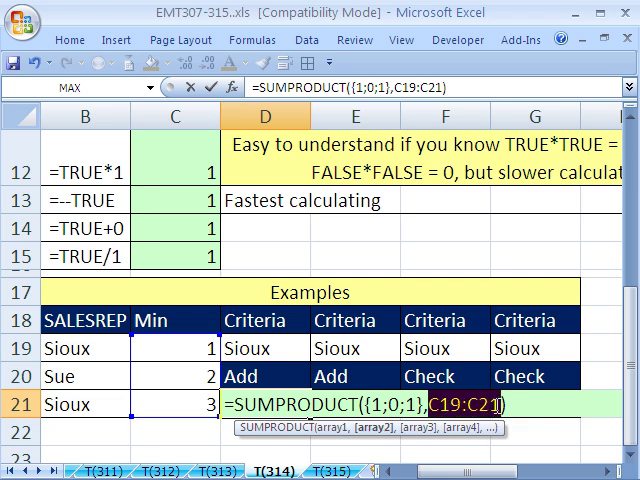
pyautogui.press('F9')
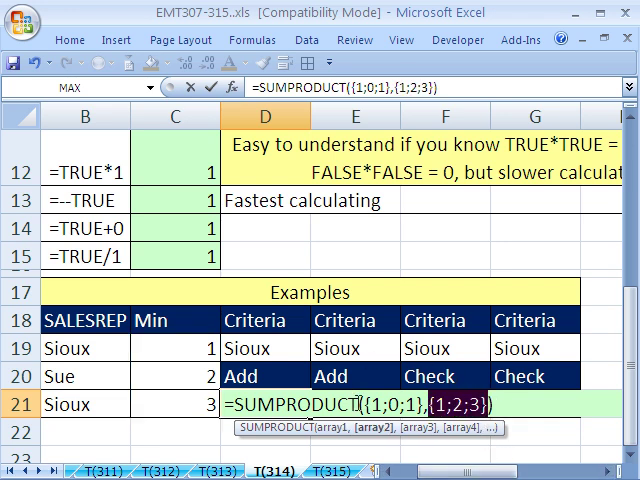
pyautogui.moveTo(234, 404); pyautogui.dragTo(505, 404)
pyautogui.press('F9')
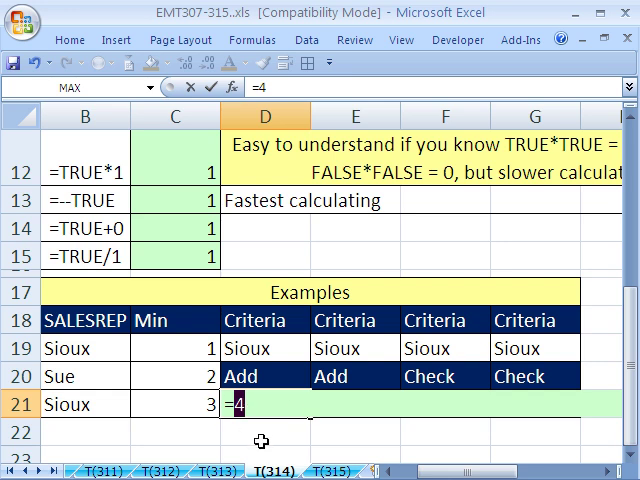
pyautogui.press('Escape')
# - Copy D21's SUMPRODUCT formula and paste it into E21
pyautogui.doubleClick(300, 404)
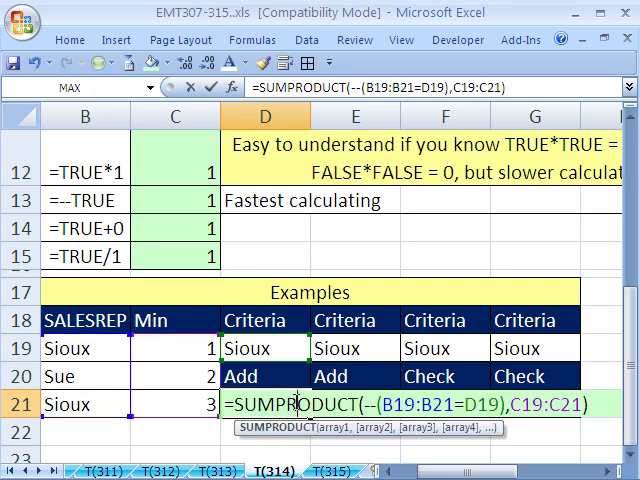
pyautogui.moveTo(228, 404); pyautogui.dragTo(590, 404)
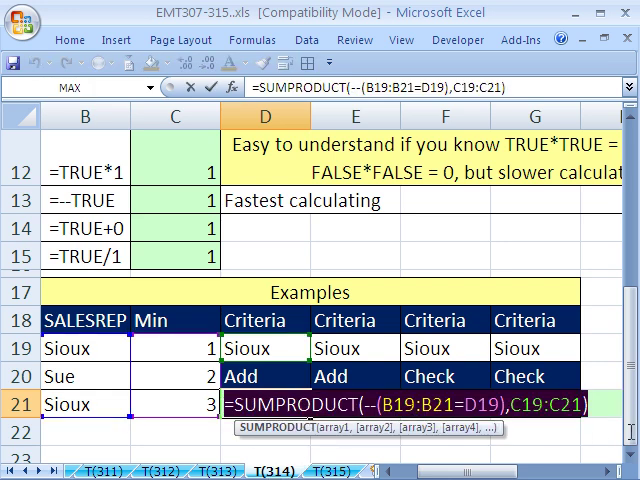
pyautogui.press('Escape')
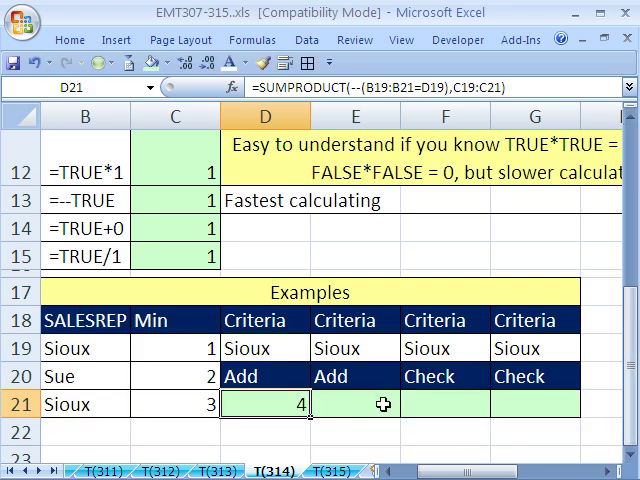
pyautogui.click(338, 408)
pyautogui.doubleClick(337, 408)
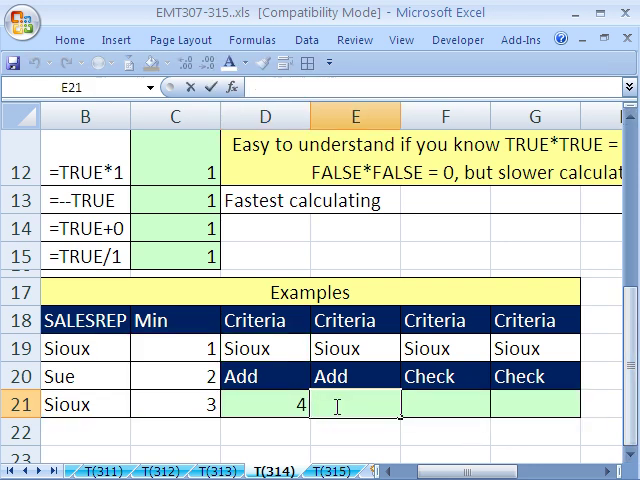
pyautogui.hotkey('ctrl', 'v')
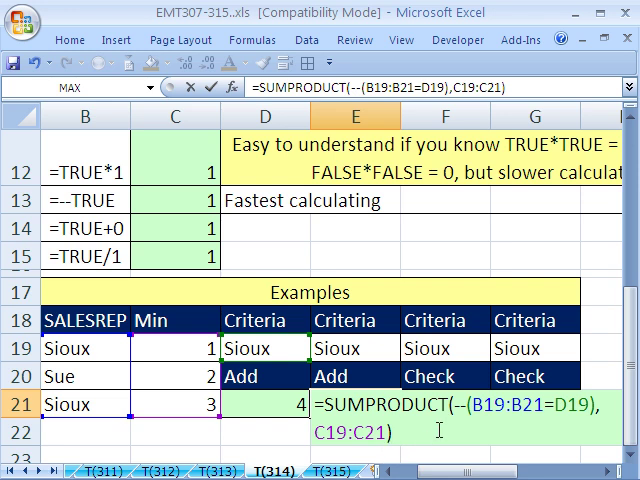
# - Rewrite E21 as =SUMPRODUCT((B19:B21=D19)*C19:C21), returning 4
pyautogui.click(465, 406)
pyautogui.press('BackSpace')
pyautogui.press('BackSpace')
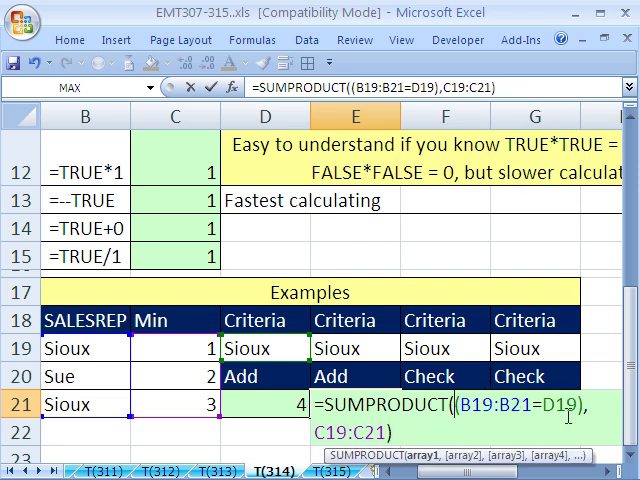
pyautogui.press('BackSpace')
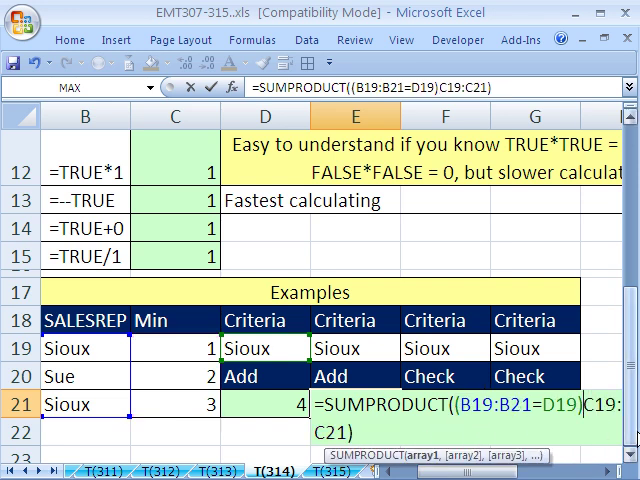
pyautogui.write('*')
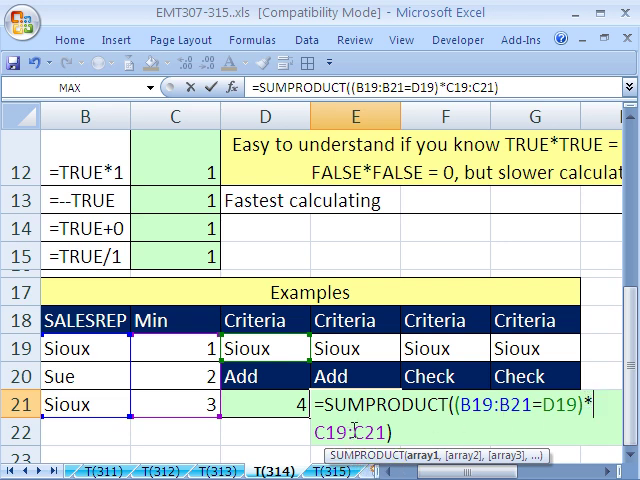
pyautogui.press('Tab')
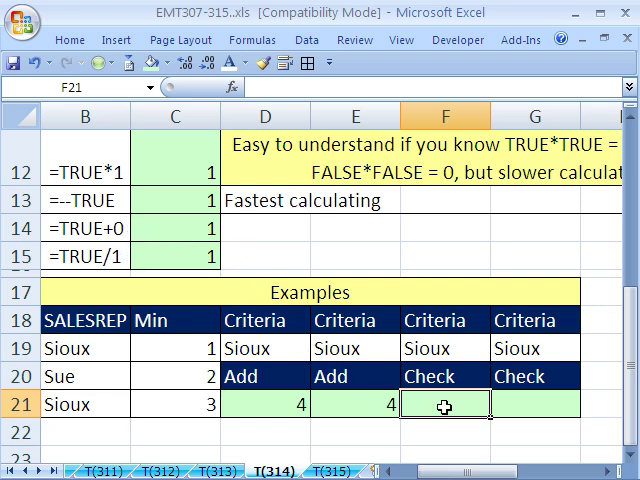
pyautogui.write('=')
# - Enter =F19=B19 in F21 showing TRUE, then try multiplying it by 1
pyautogui.click(428, 349)
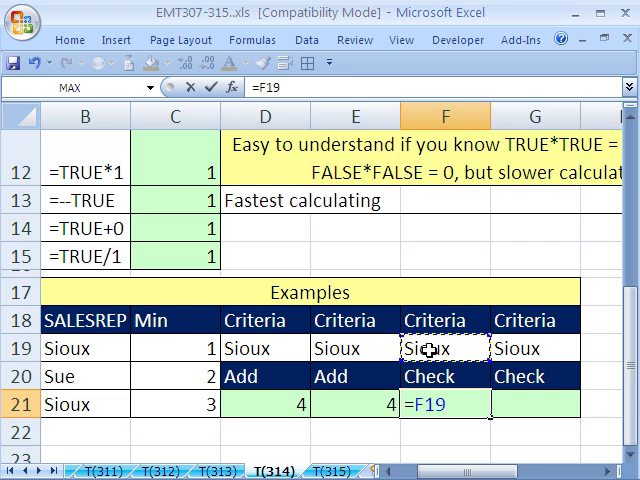
pyautogui.write('=')
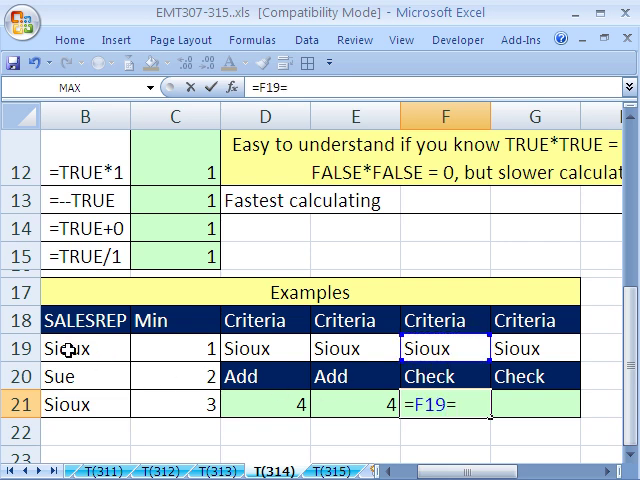
pyautogui.click(68, 349)
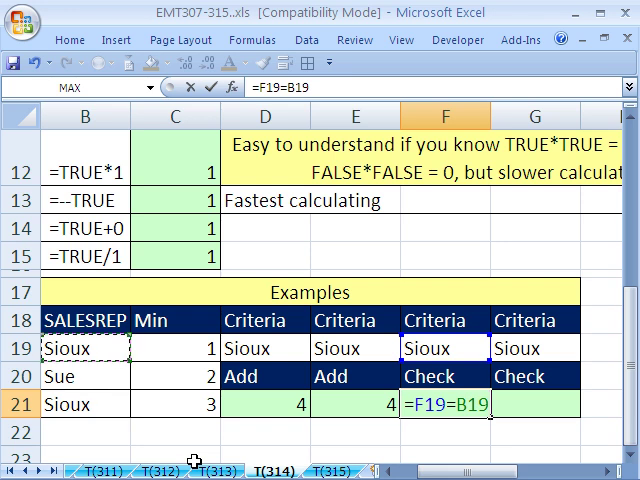
pyautogui.hotkey('ctrl', 'Return')
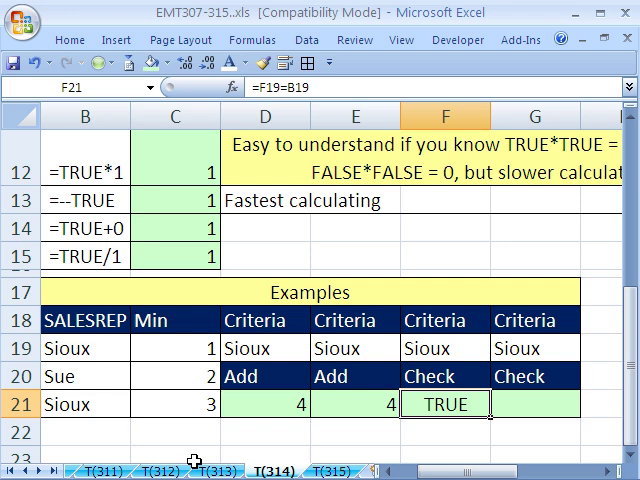
pyautogui.press('F2')
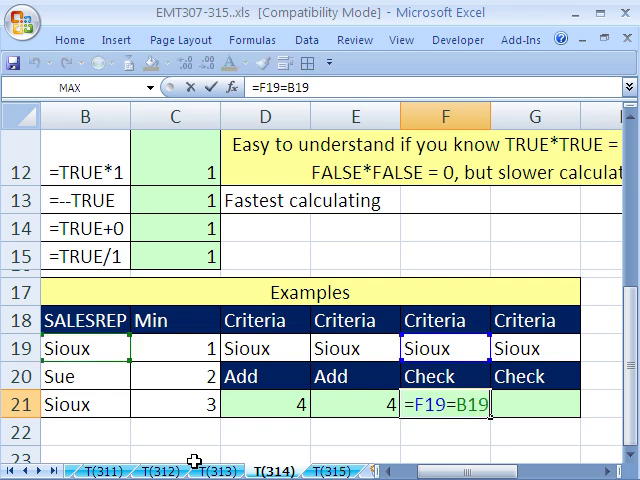
pyautogui.write('*')
pyautogui.write('1')
pyautogui.hotkey('ctrl', 'Return')
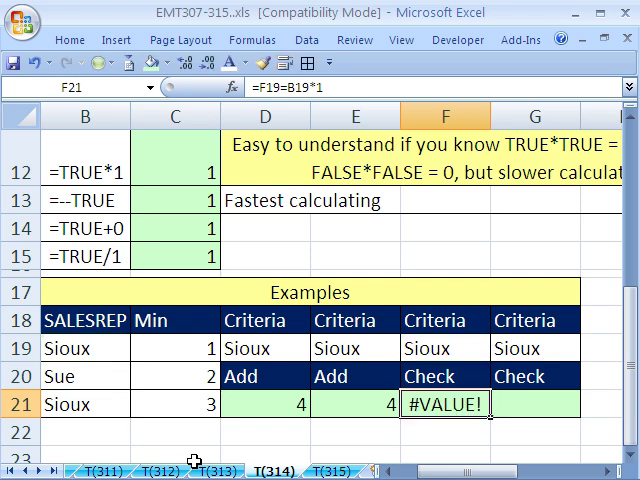
# - Correct F21 to =(F19=B19)*1 so it returns 1
pyautogui.press('F2')
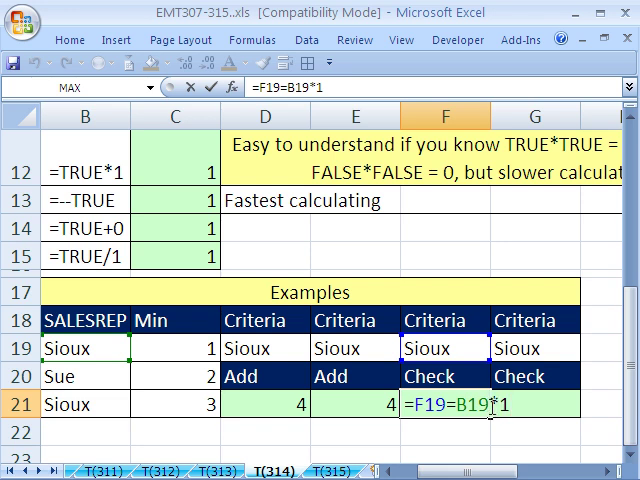
pyautogui.write(')')
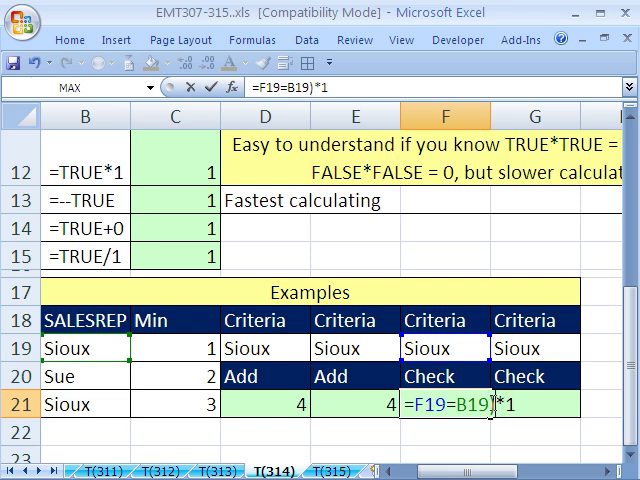
pyautogui.press('BackSpace')
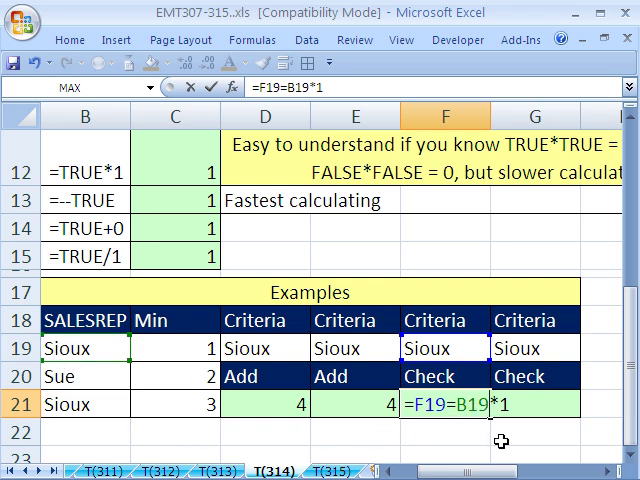
pyautogui.write(')')
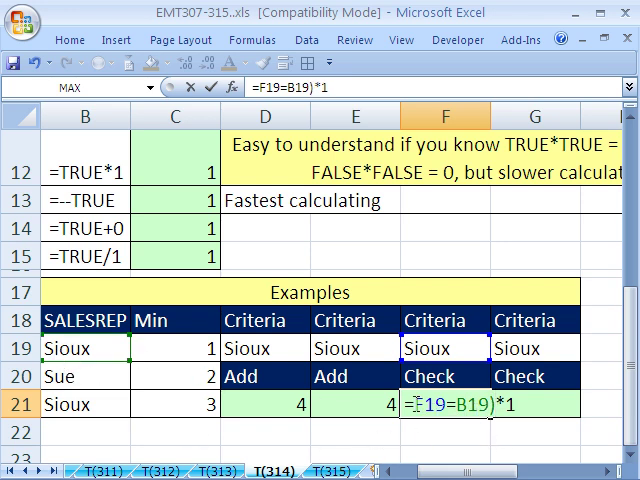
pyautogui.write('(')
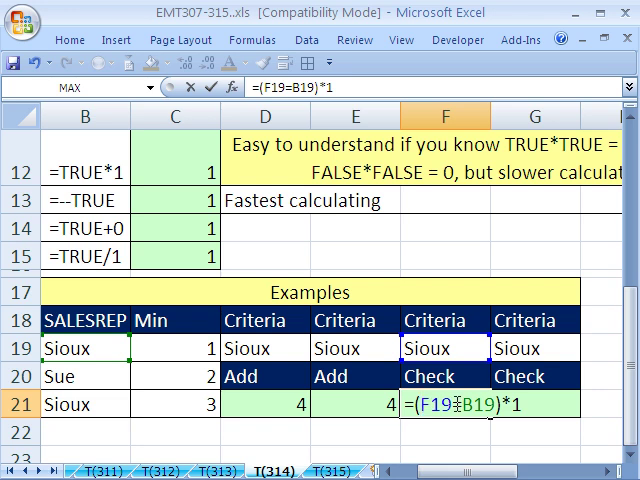
pyautogui.moveTo(451, 404); pyautogui.dragTo(462, 404)
pyautogui.hotkey('ctrl', 'Return')
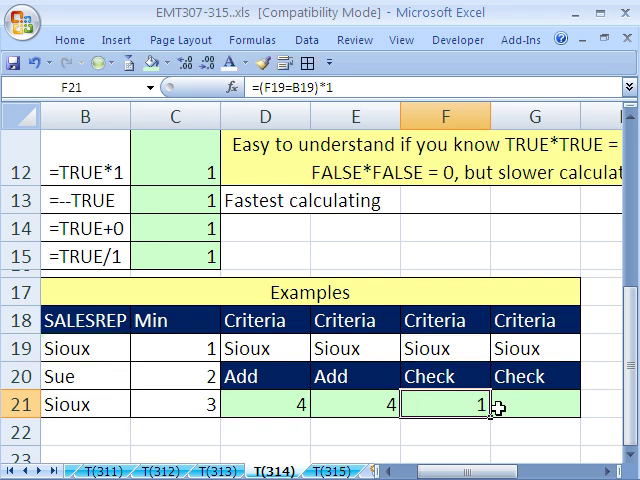
# - Enter =(G19=B19)/1 in G21, returning 1
pyautogui.click(508, 408)
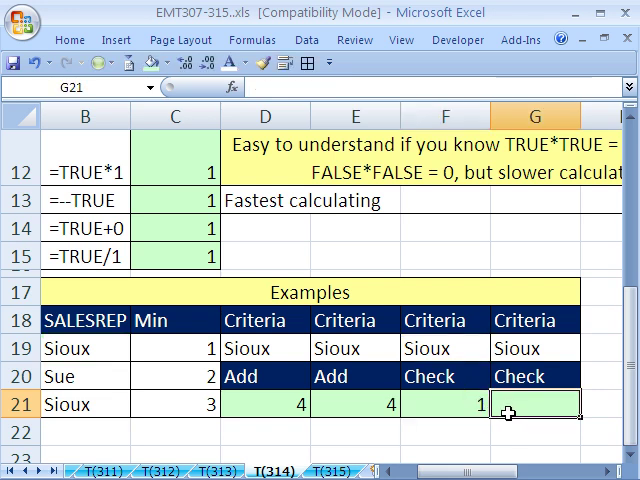
pyautogui.write('=(')
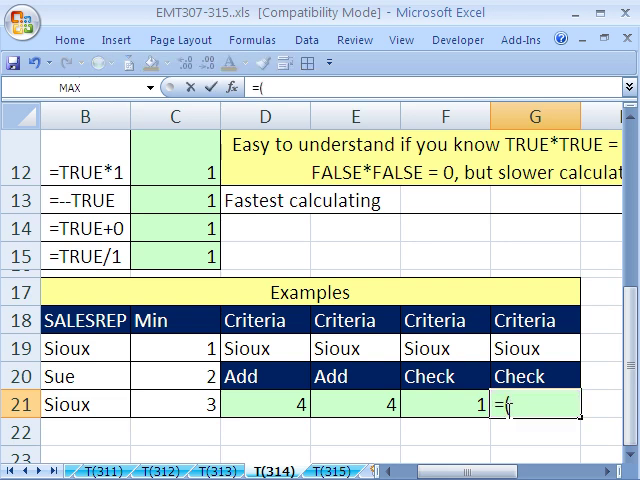
pyautogui.click(505, 348)
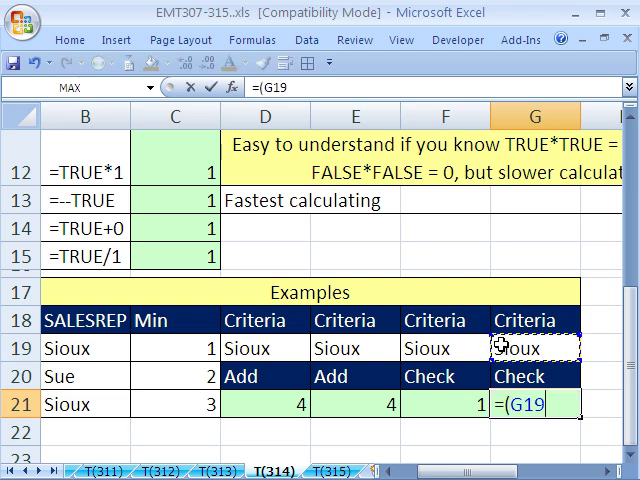
pyautogui.write('=')
pyautogui.click(88, 347)
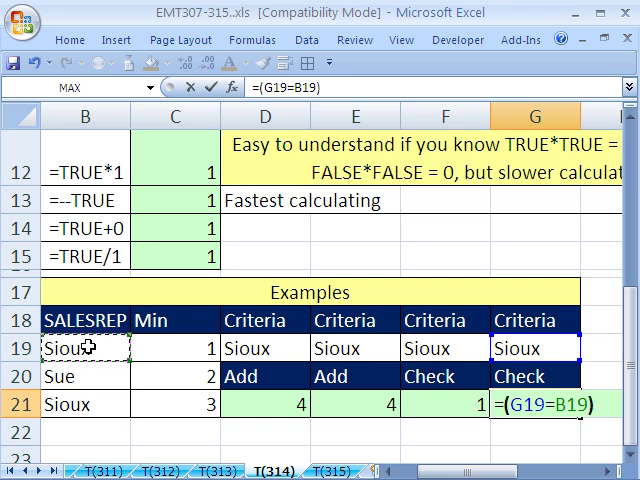
pyautogui.write(')/1')
pyautogui.press('Return')
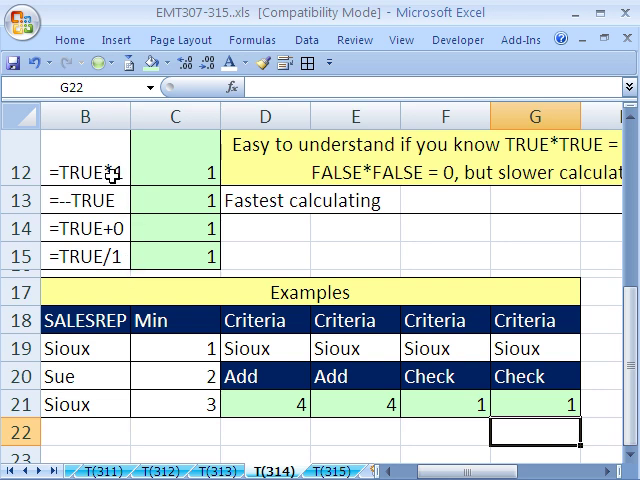
# - Change G19 to Sue so G21's check drops to 0, and review its formula
pyautogui.click(527, 349)
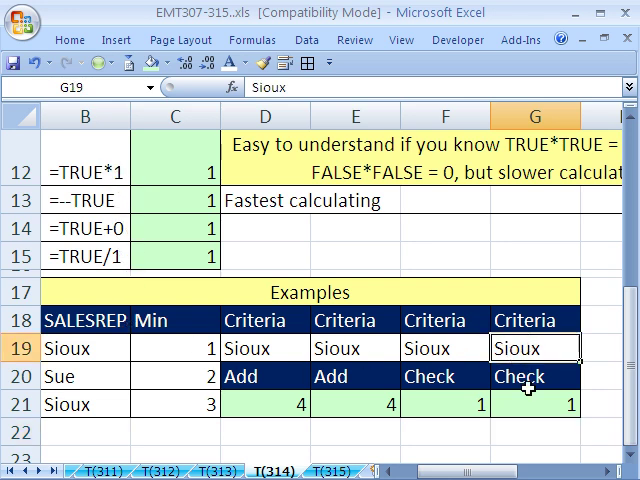
pyautogui.write('Su')
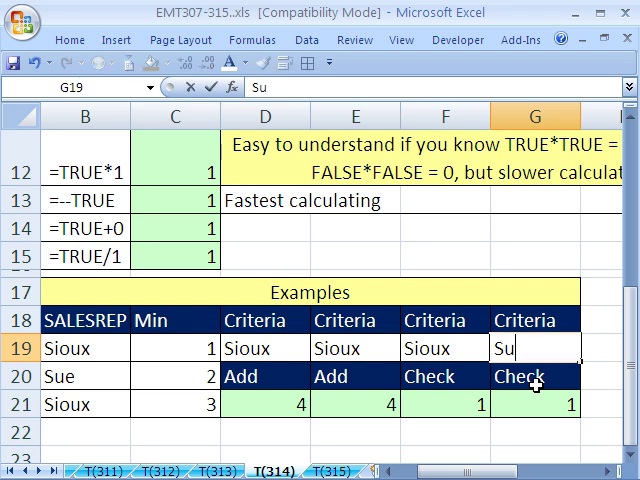
pyautogui.write('e')
pyautogui.hotkey('ctrl', 'Return')
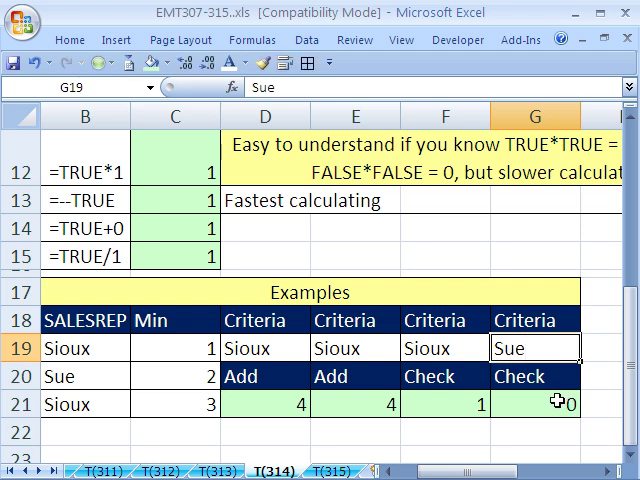
pyautogui.doubleClick(557, 404)
pyautogui.hotkey('ctrl', 'Return')
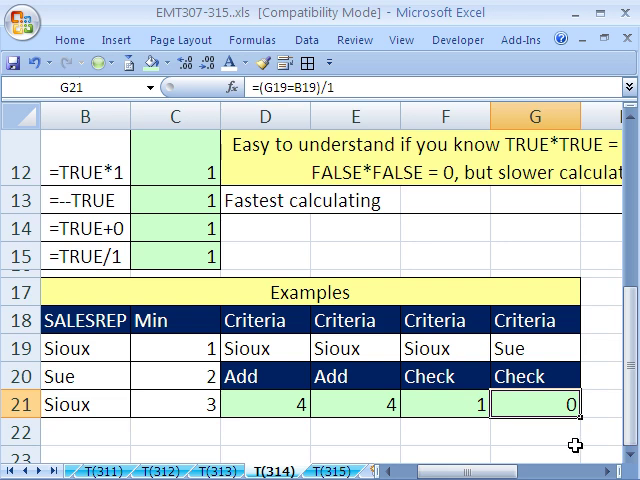